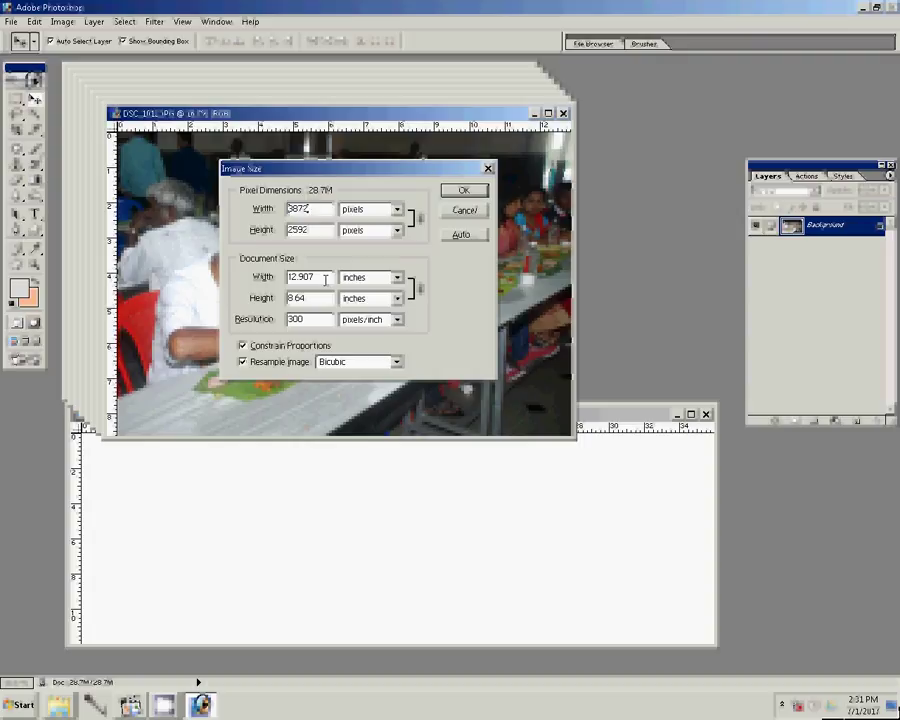
Resize the first event photo using Image Size
{"action": "key", "text": "Escape"}
{"action": "left_click", "coordinate": [62, 21]}
{"action": "left_click", "coordinate": [85, 122]}
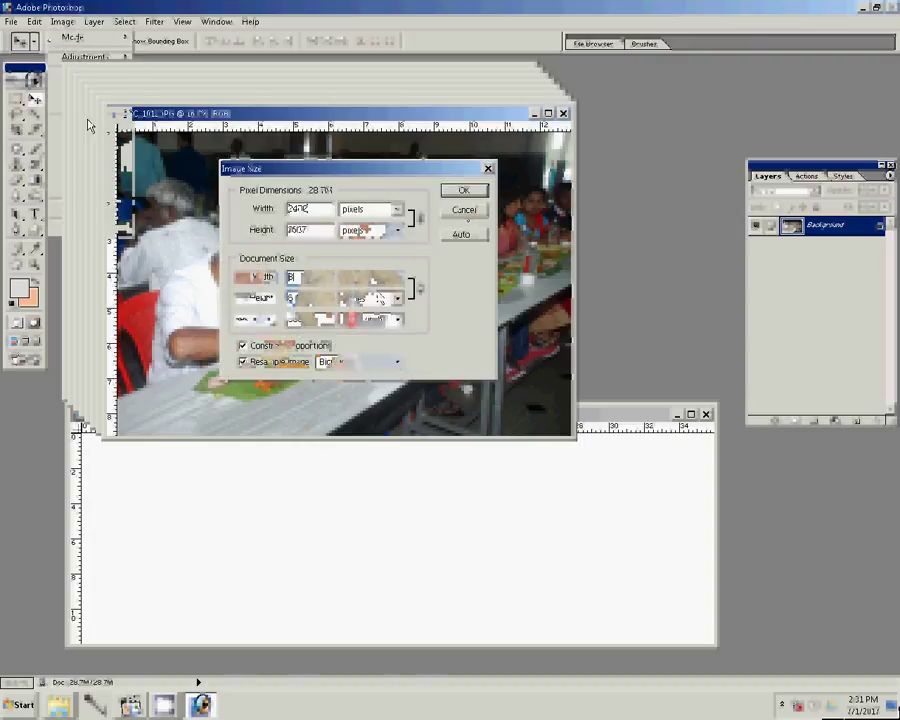
{"action": "key", "text": "Escape"}
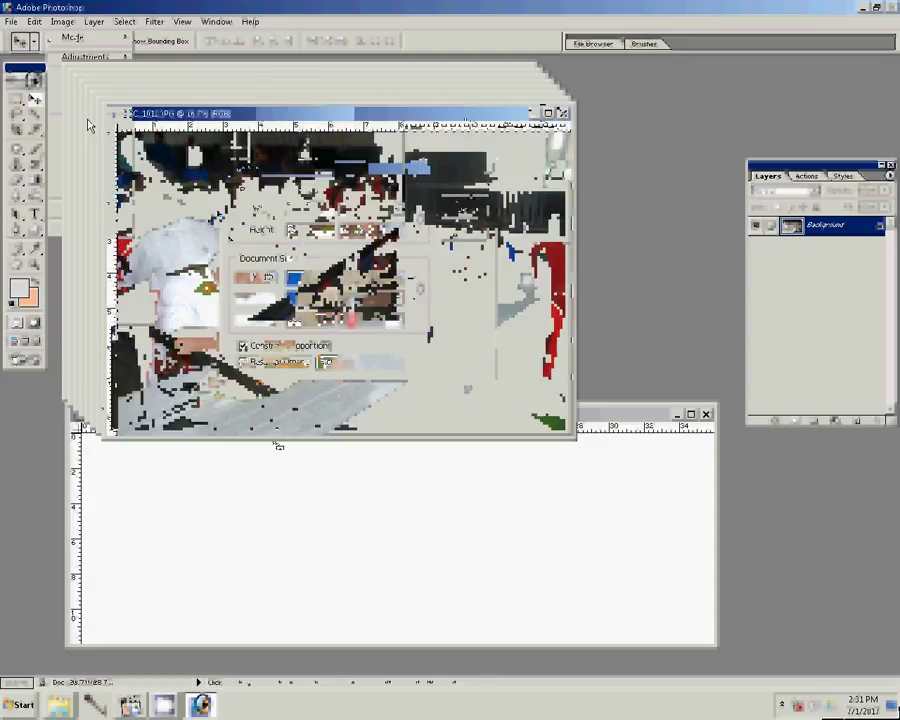
Copy the photo to Untitled-1's top-left, add a guide along its top edge, and close the source
{"action": "mouse_move", "coordinate": [277, 430]}
{"action": "left_mouse_down"}
{"action": "mouse_move", "coordinate": [150, 500]}
{"action": "mouse_move", "coordinate": [168, 490]}
{"action": "left_mouse_up"}
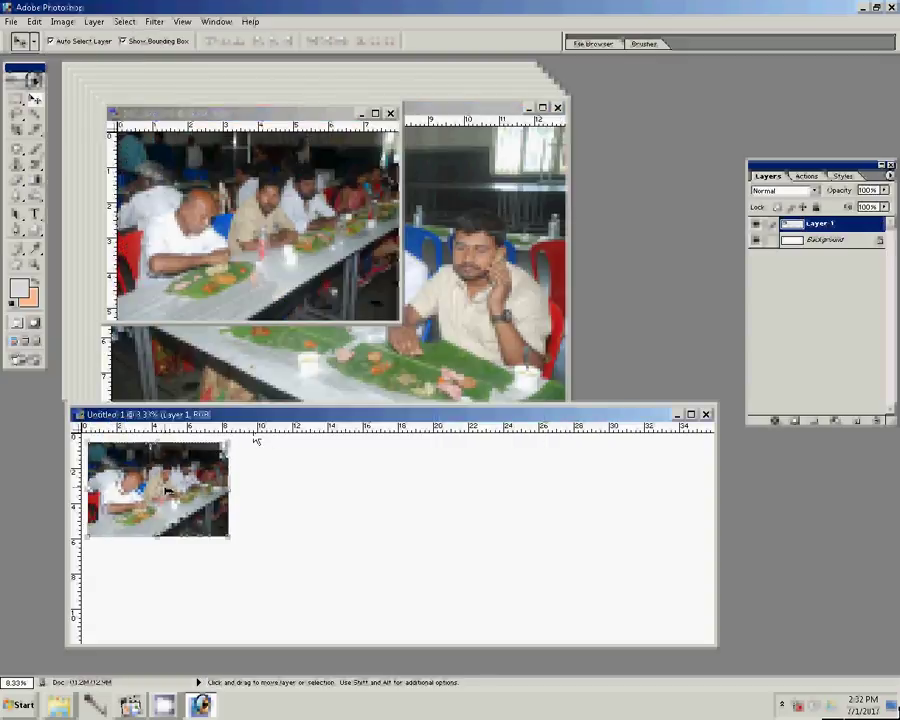
{"action": "left_click_drag", "start_coordinate": [255, 429], "coordinate": [251, 441]}
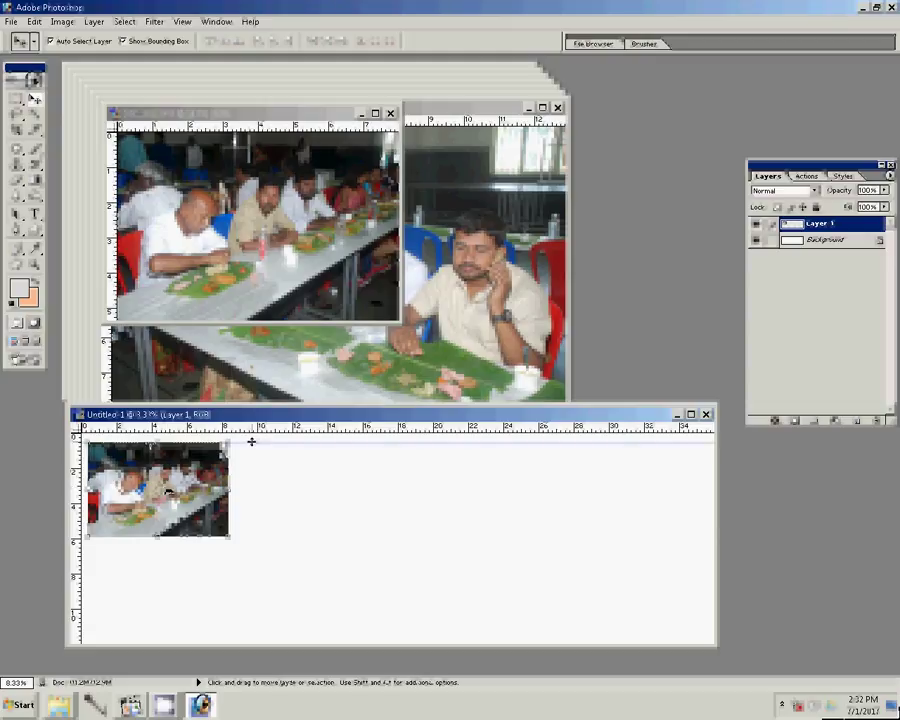
{"action": "left_click", "coordinate": [390, 113]}
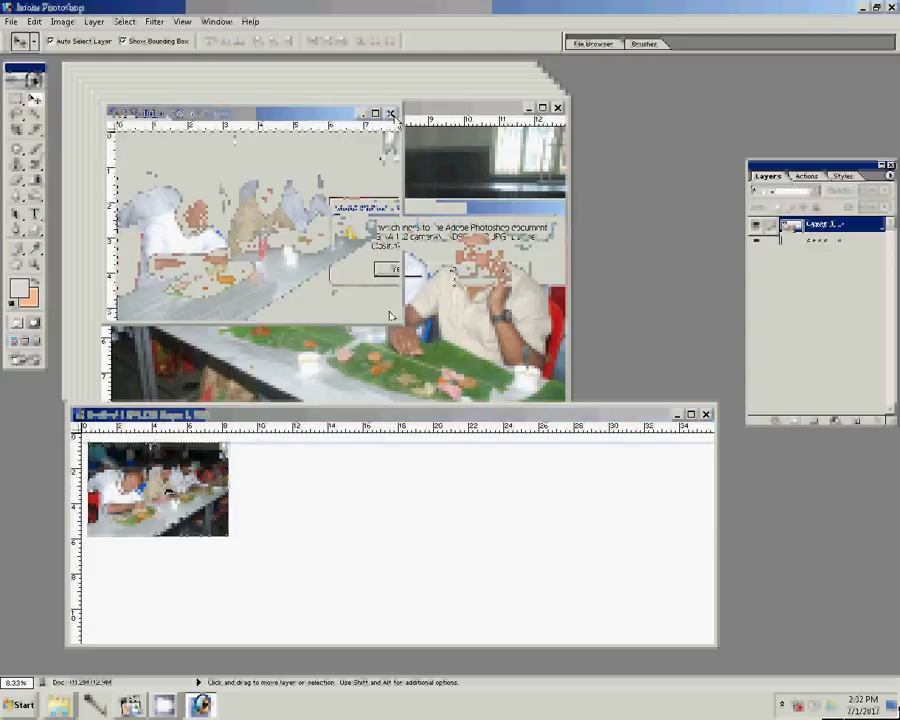
Discard the previous source, resize the next photo to 3 inches wide, and place it beside the first
{"action": "key", "text": "n"}
{"action": "key", "text": "ctrl+alt+i"}
{"action": "key", "text": "Tab"}
{"action": "key", "text": "Tab"}
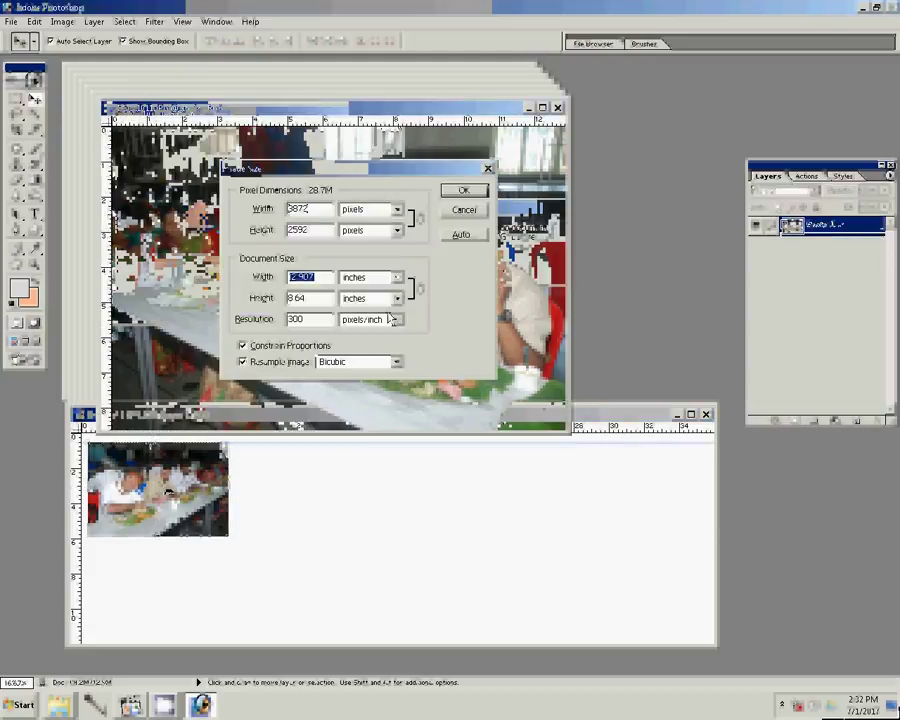
{"action": "type", "text": "3"}
{"action": "key", "text": "Return"}
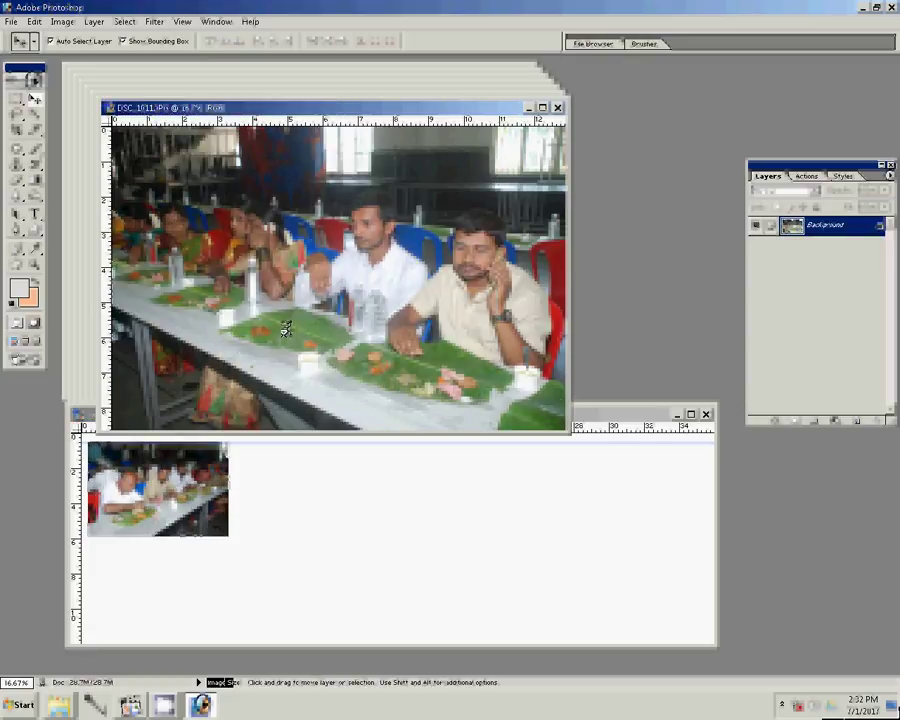
{"action": "mouse_move", "coordinate": [285, 330]}
{"action": "left_mouse_down"}
{"action": "mouse_move", "coordinate": [295, 480]}
{"action": "mouse_move", "coordinate": [287, 478]}
{"action": "left_mouse_up"}
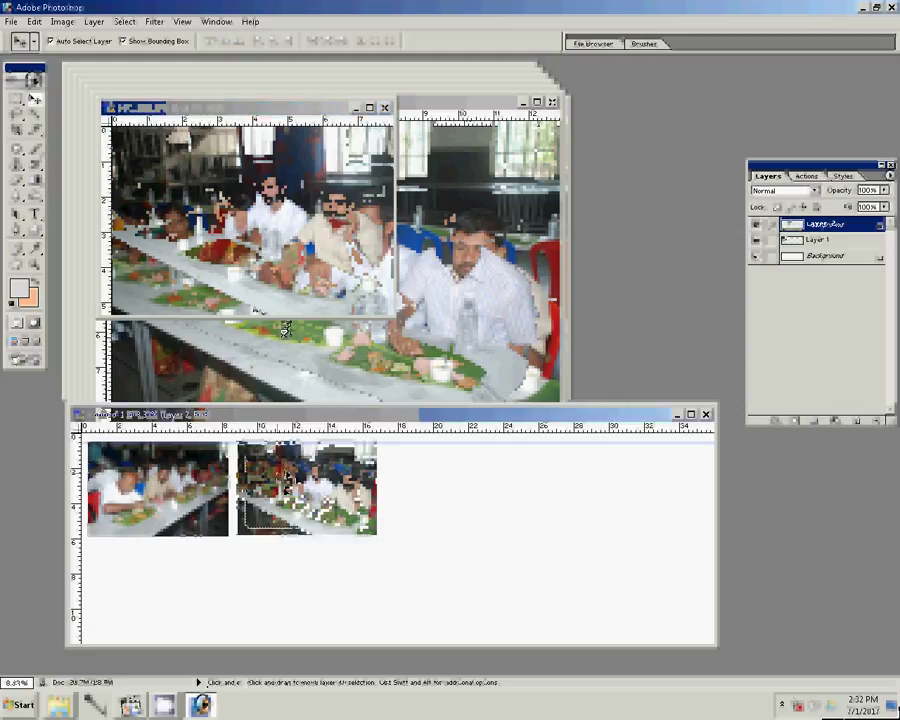
Resize another source photo to 3 inches wide and copy it into the collage
{"action": "left_click", "coordinate": [333, 358]}
{"action": "left_click", "coordinate": [385, 107]}
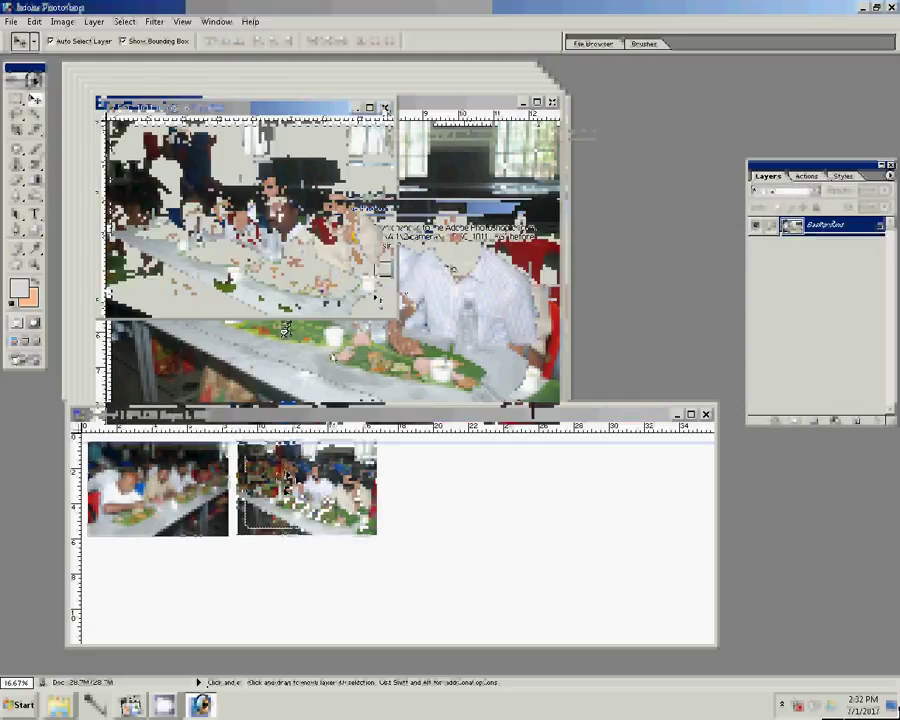
{"action": "type", "text": "3"}
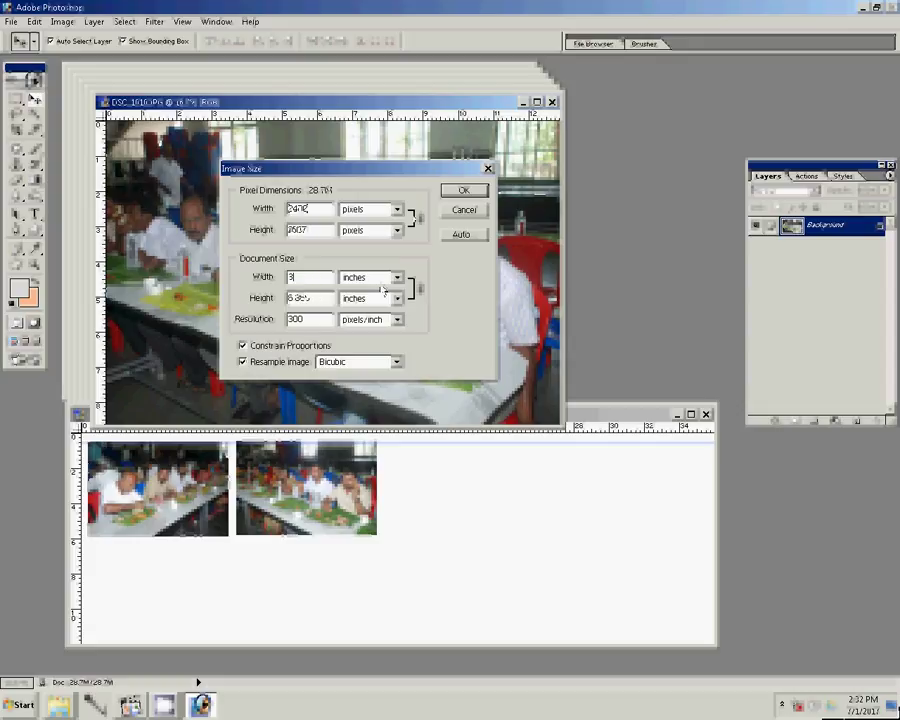
{"action": "left_click", "coordinate": [455, 189]}
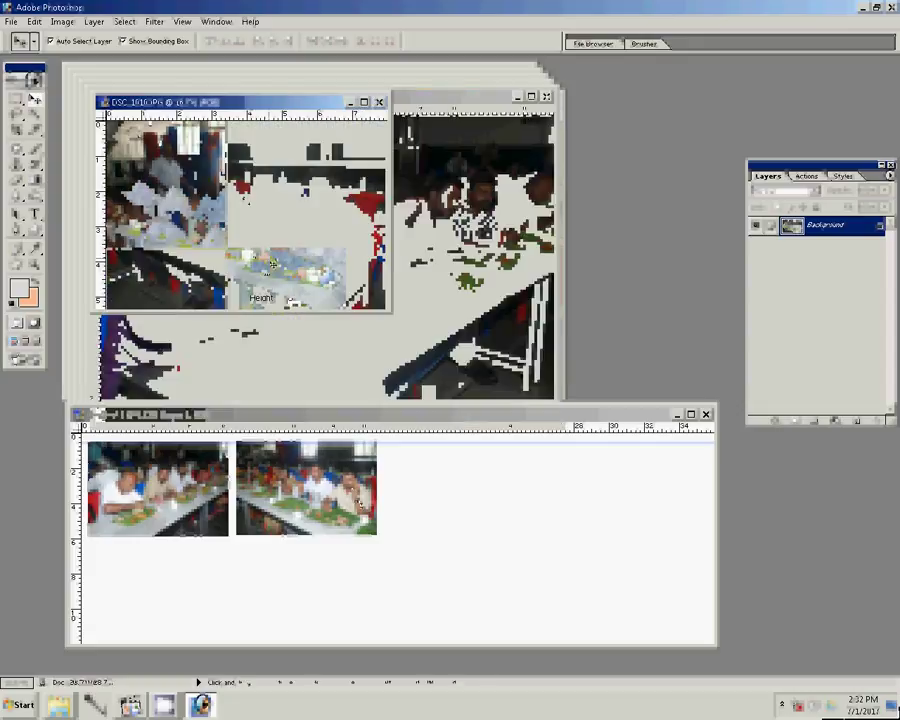
{"action": "left_click_drag", "start_coordinate": [273, 265], "coordinate": [281, 557]}
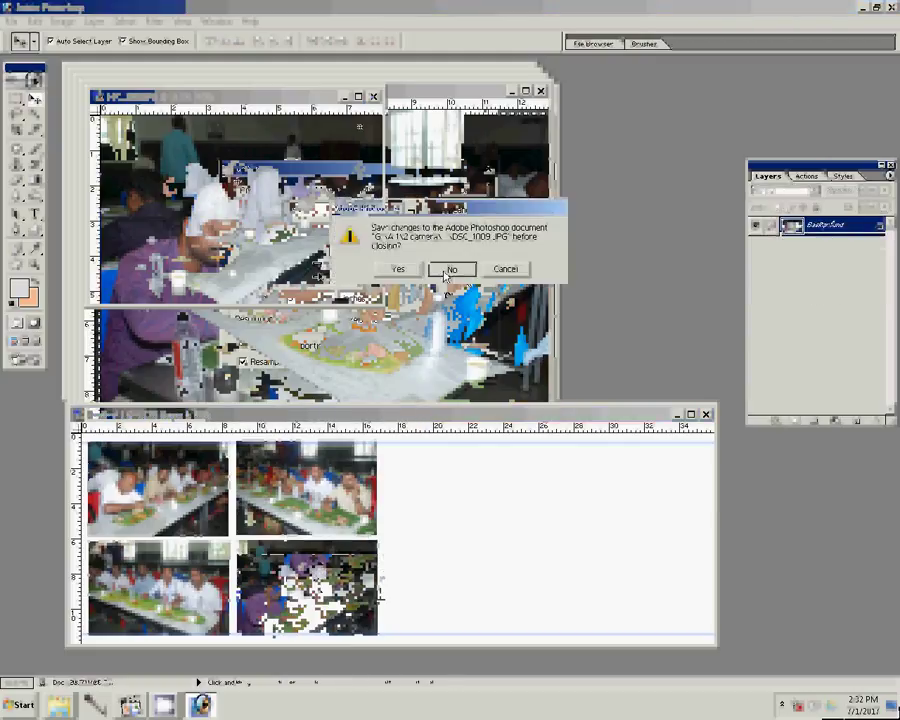
Close the placed source photo without saving changes
{"action": "left_click", "coordinate": [452, 266]}
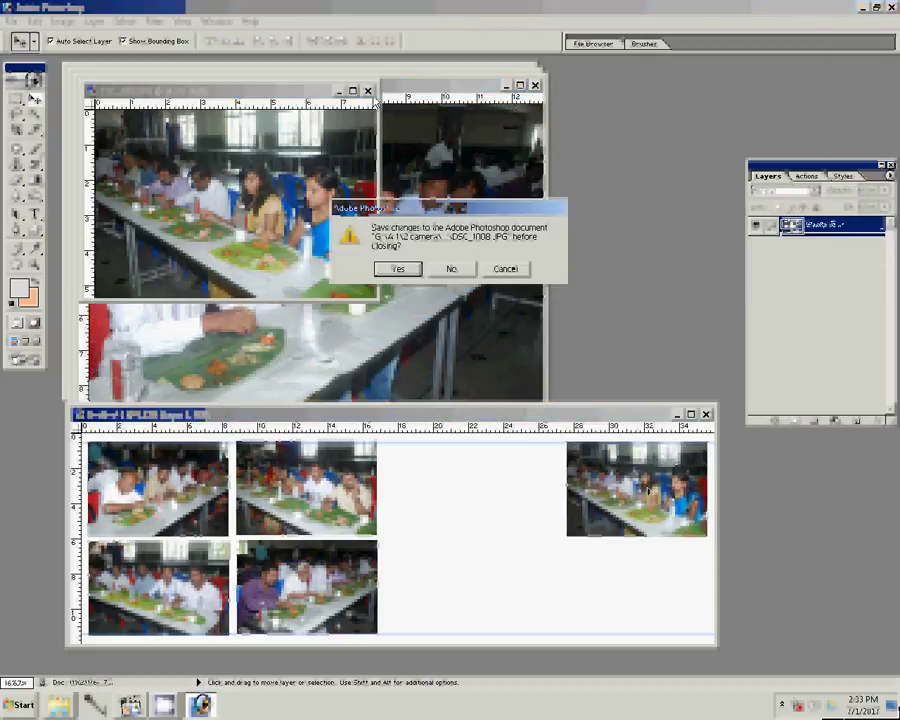
Resize the sixth photo to 8 inches wide and place it in the right grid's top row
{"action": "left_click", "coordinate": [455, 271]}
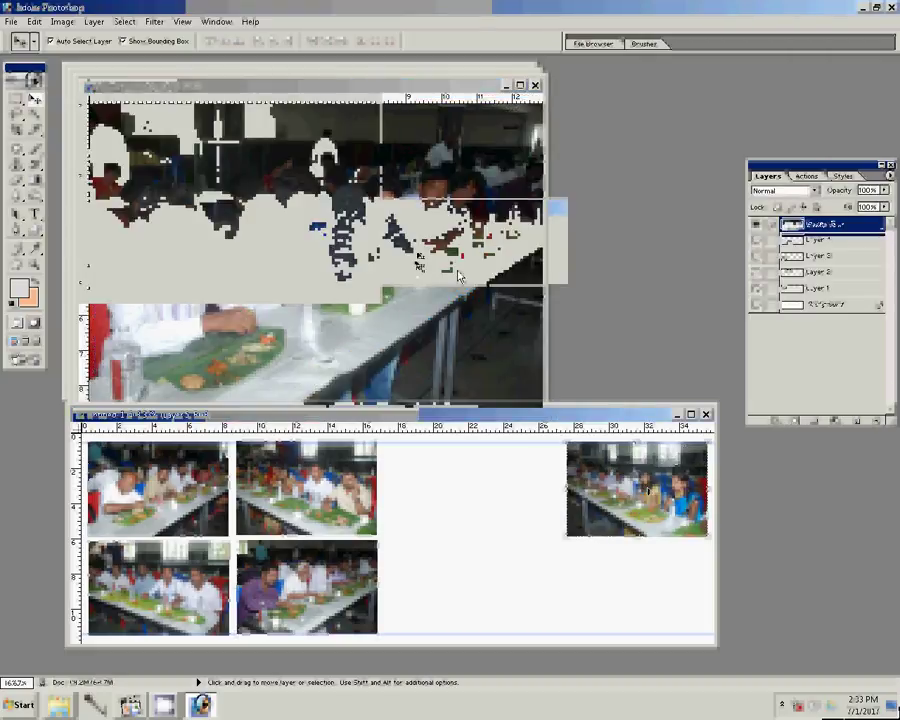
{"action": "double_click", "coordinate": [310, 277]}
{"action": "type", "text": "8"}
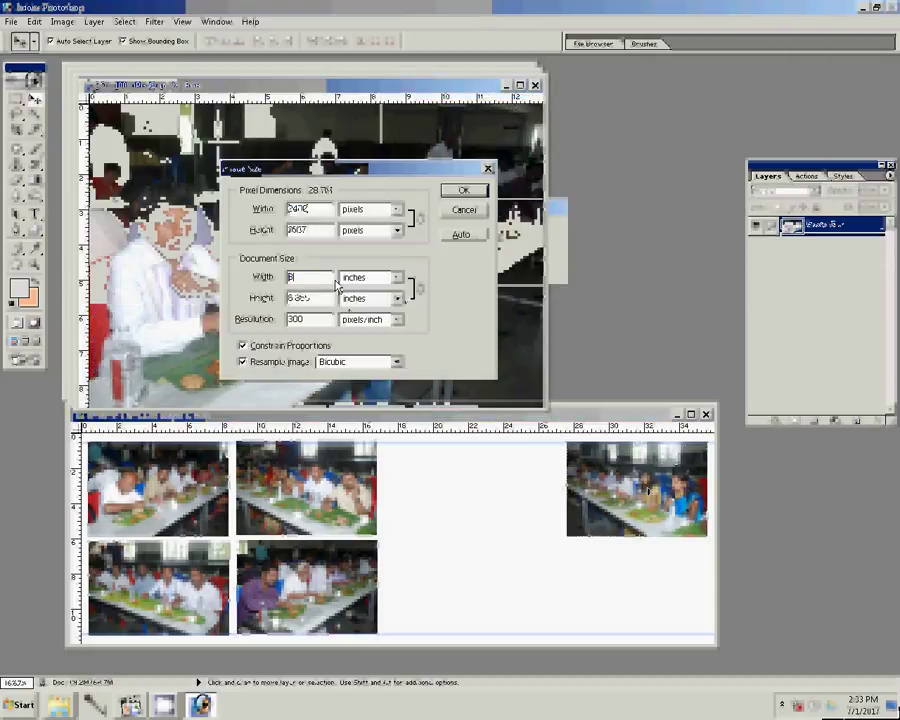
{"action": "key", "text": "Return"}
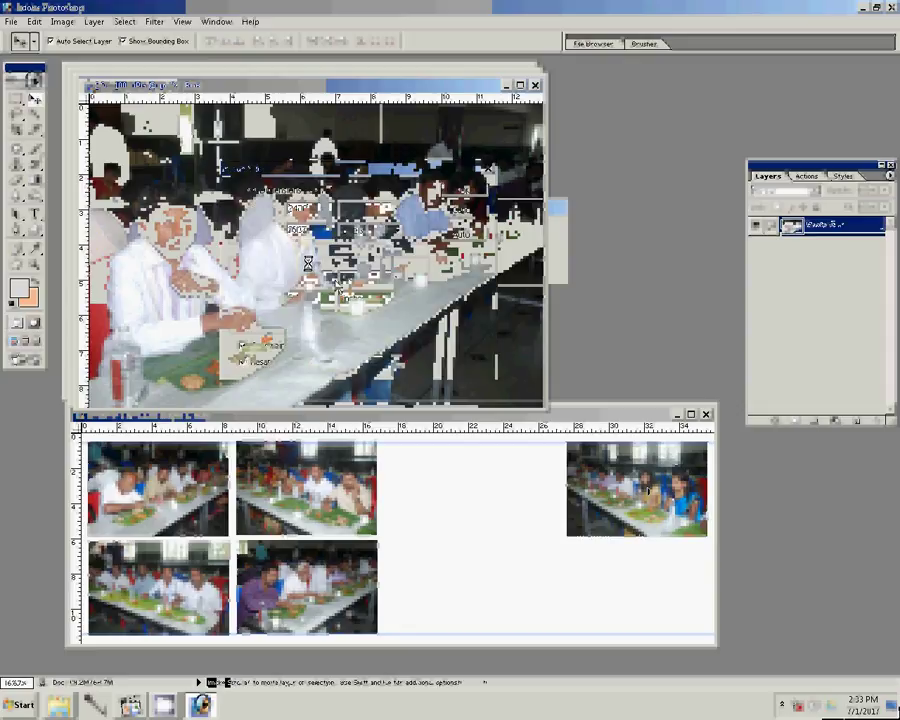
{"action": "mouse_move", "coordinate": [308, 265]}
{"action": "left_mouse_down"}
{"action": "mouse_move", "coordinate": [468, 492]}
{"action": "mouse_move", "coordinate": [502, 484]}
{"action": "left_mouse_up"}
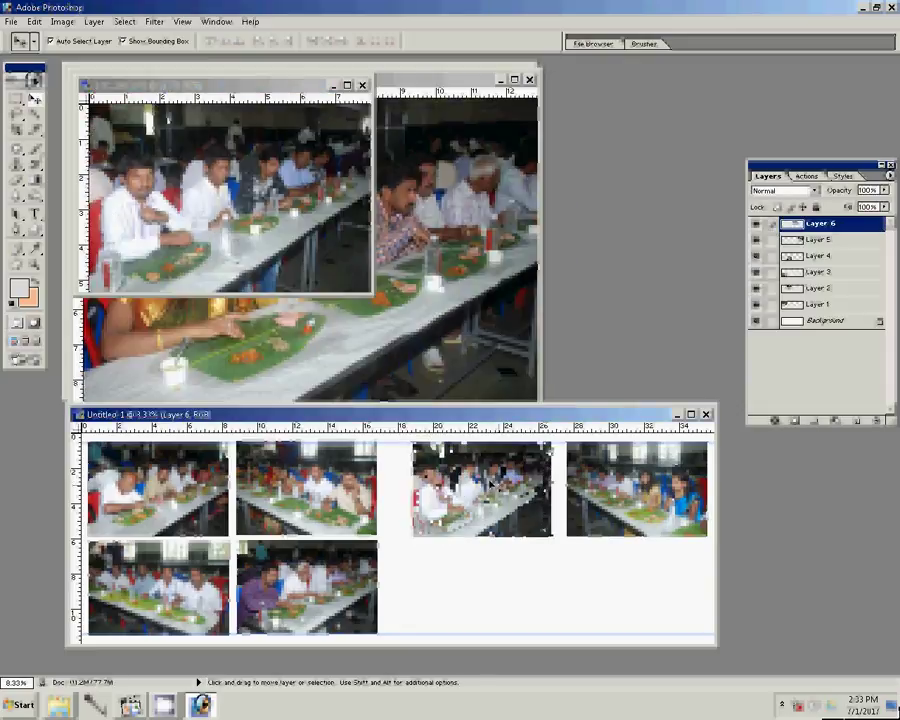
Discard the sixth source, resize the seventh photo to 3 inches wide, and place it in the slot below
{"action": "left_click", "coordinate": [362, 85]}
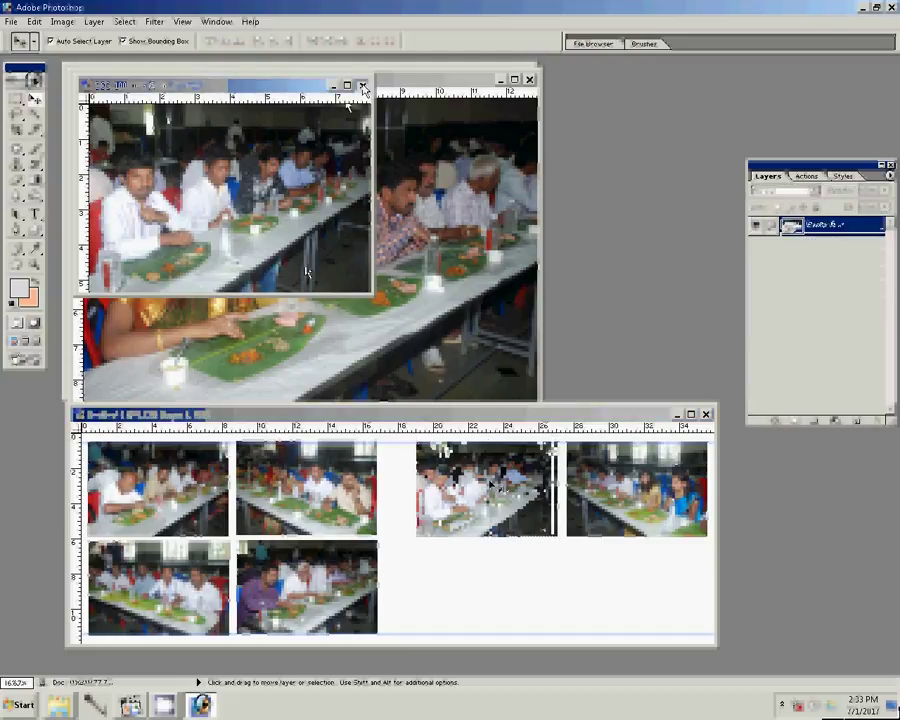
{"action": "left_click", "coordinate": [402, 268]}
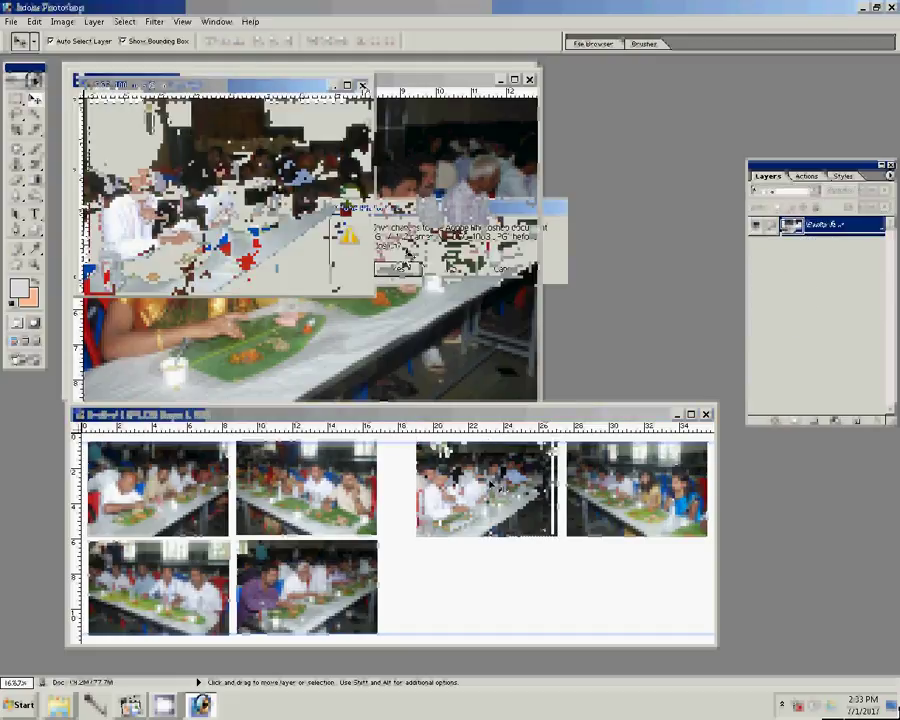
{"action": "key", "text": "ctrl+alt+i"}
{"action": "double_click", "coordinate": [310, 277]}
{"action": "type", "text": "3"}
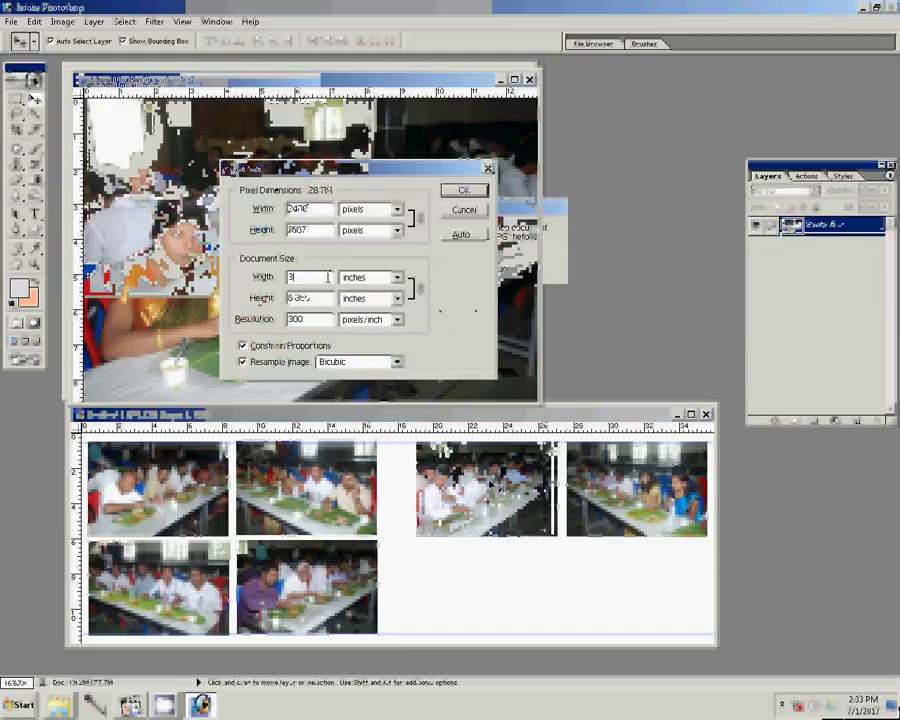
{"action": "left_click", "coordinate": [463, 190]}
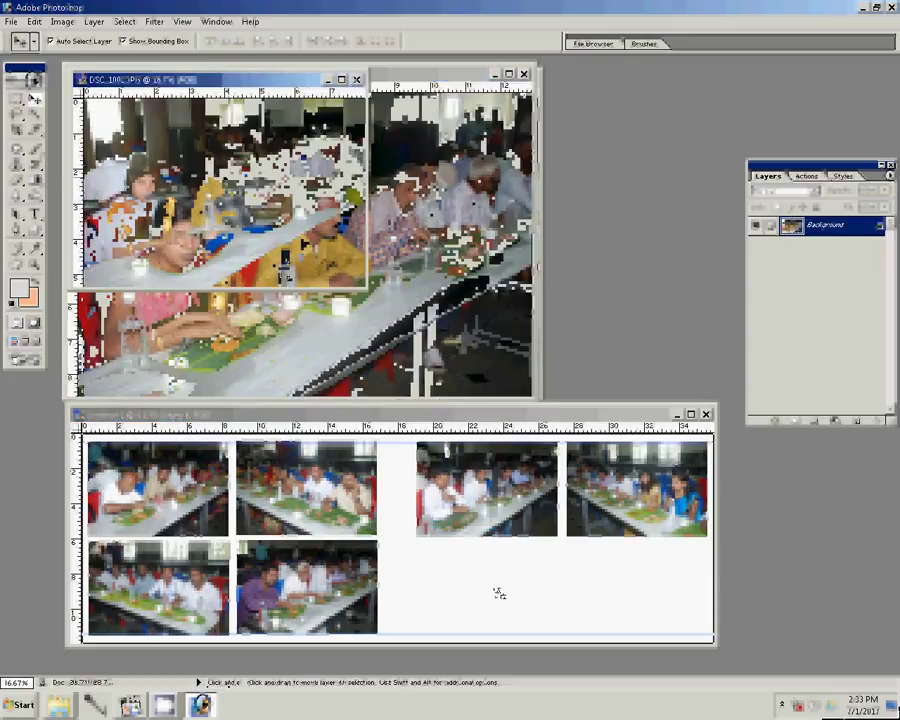
{"action": "left_click_drag", "start_coordinate": [499, 594], "coordinate": [500, 592]}
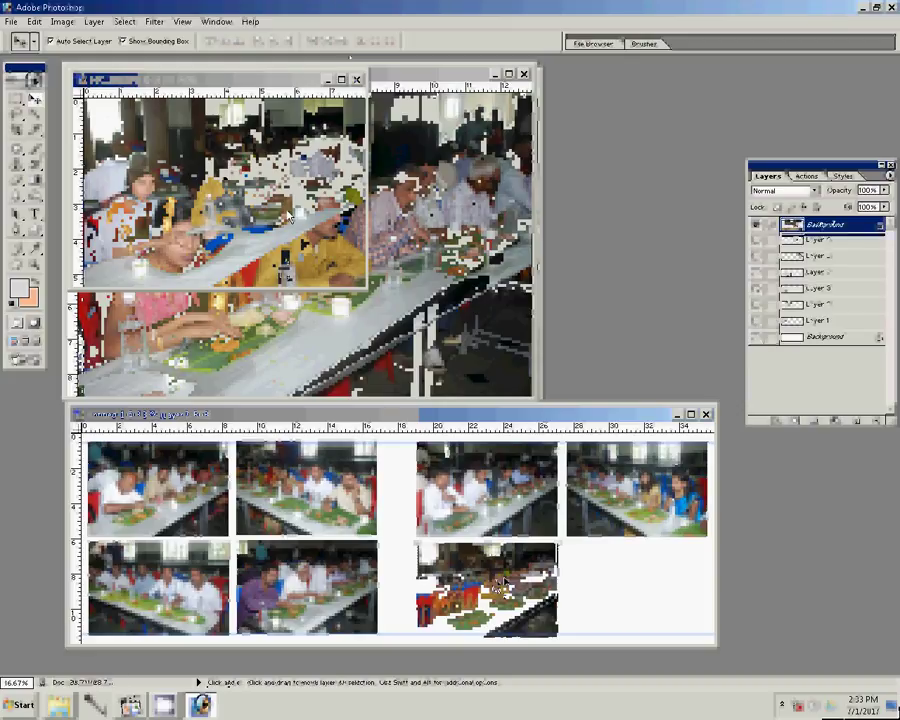
Resize the eighth photo to 18 inches wide, drop it into the bottom-right slot, and close its source
{"action": "left_click", "coordinate": [357, 81]}
{"action": "left_click", "coordinate": [431, 268]}
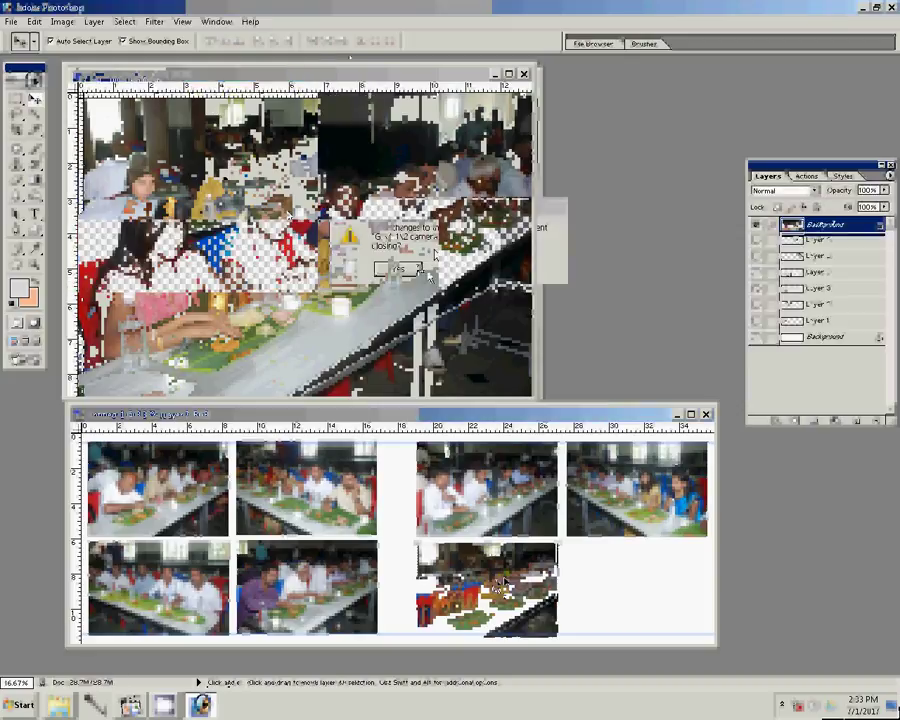
{"action": "key", "text": "ctrl+alt+i"}
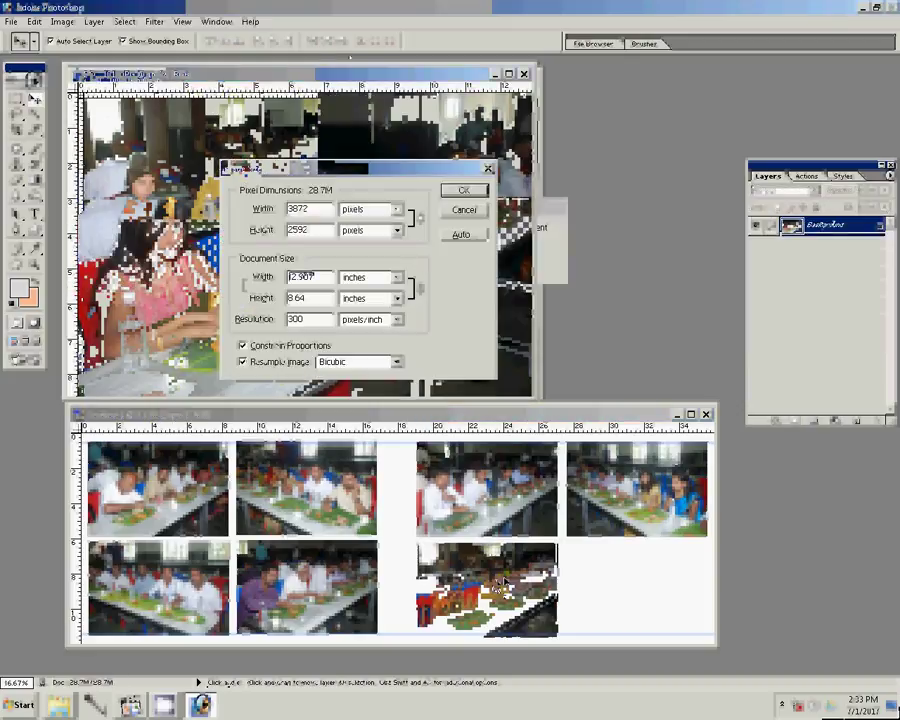
{"action": "double_click", "coordinate": [310, 277]}
{"action": "type", "text": "18"}
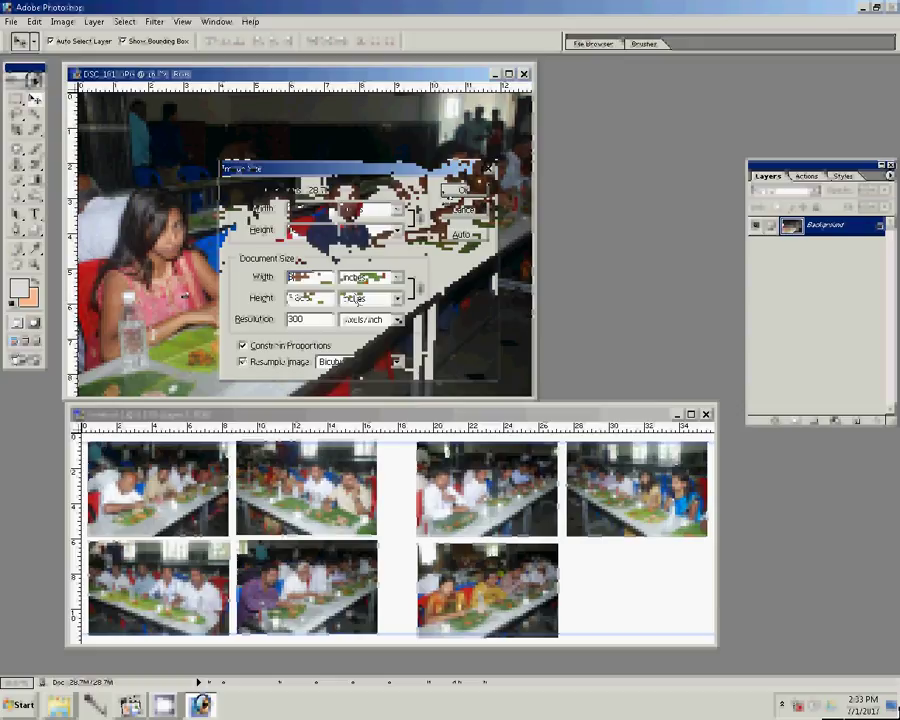
{"action": "key", "text": "Return"}
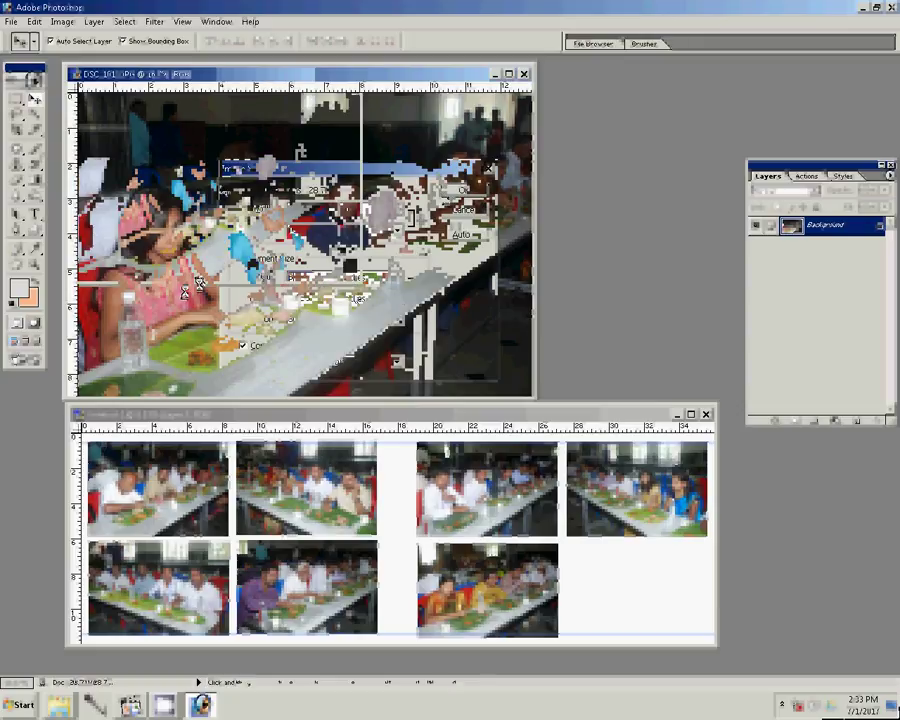
{"action": "left_click_drag", "start_coordinate": [185, 290], "coordinate": [641, 577]}
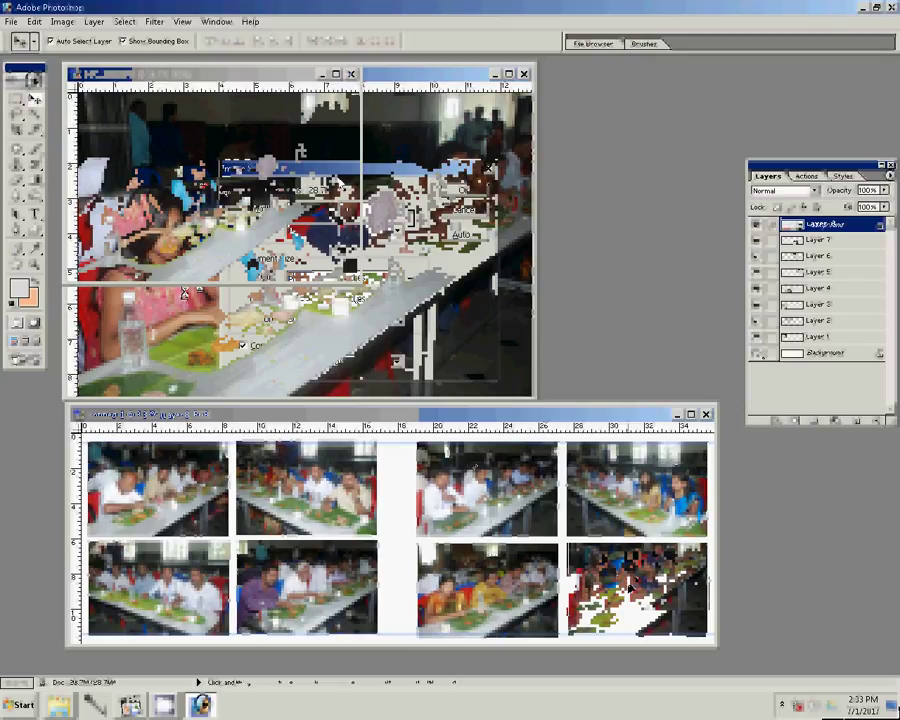
{"action": "key", "text": "ctrl+w"}
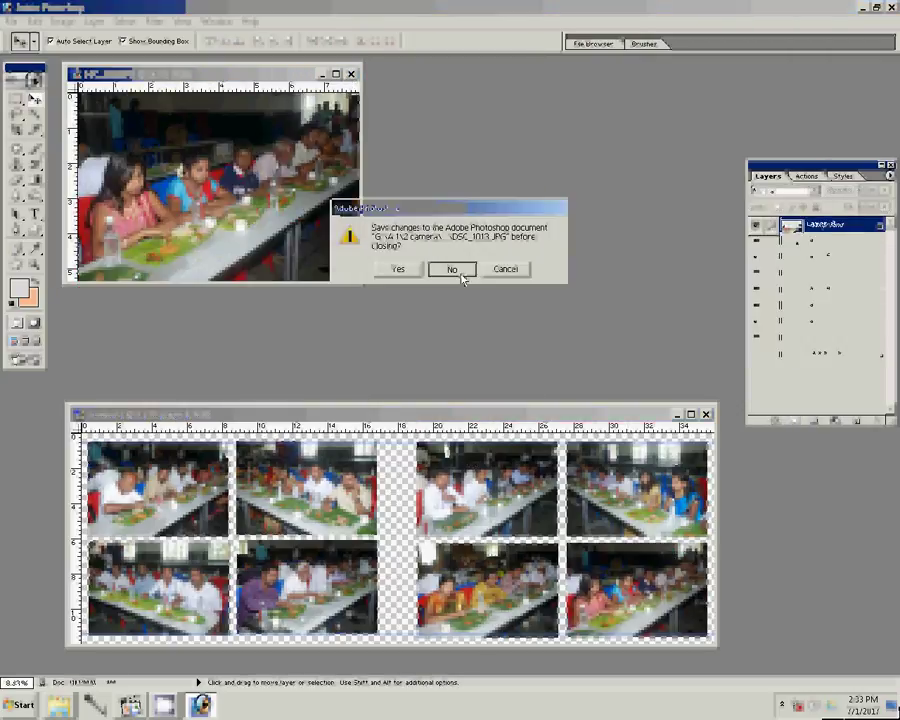
{"action": "left_click", "coordinate": [94, 21]}
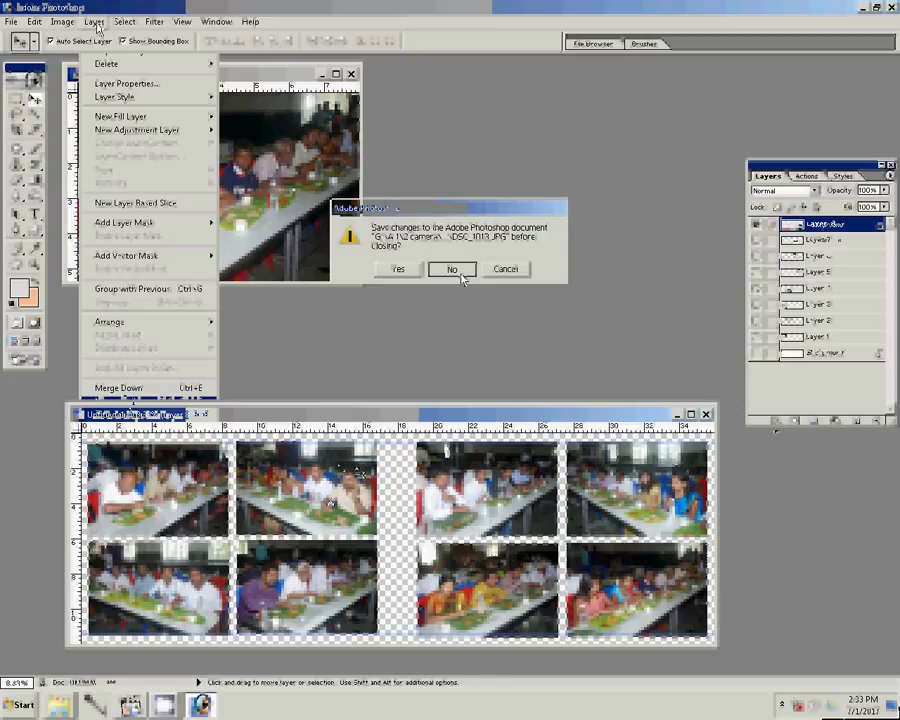
Give the merged photo layer a 20 px red Stroke positioned Outside
{"action": "left_click", "coordinate": [776, 422]}
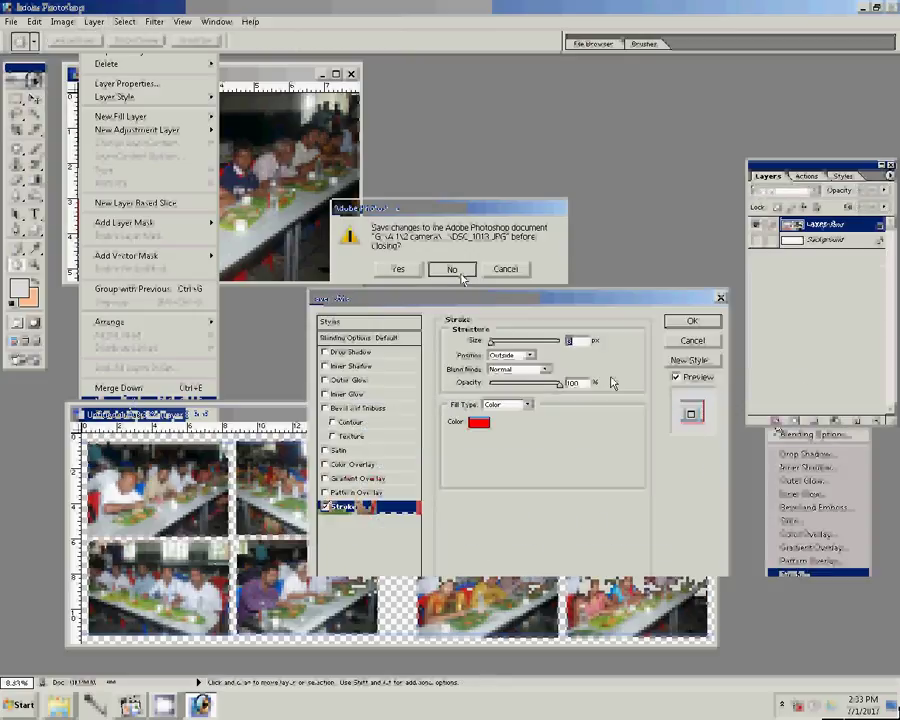
{"action": "left_click", "coordinate": [452, 270]}
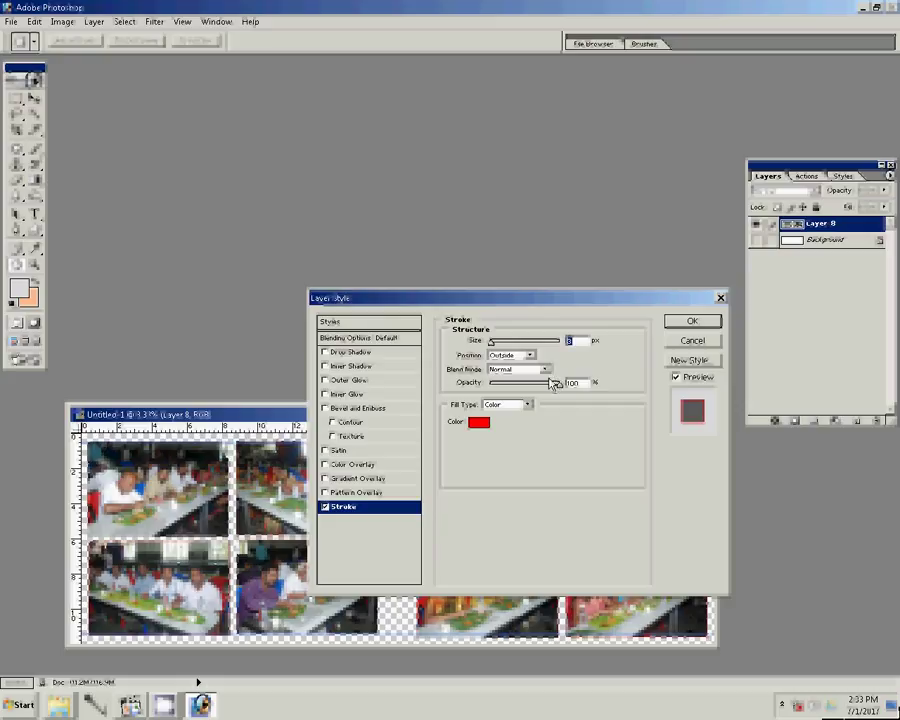
{"action": "type", "text": "20"}
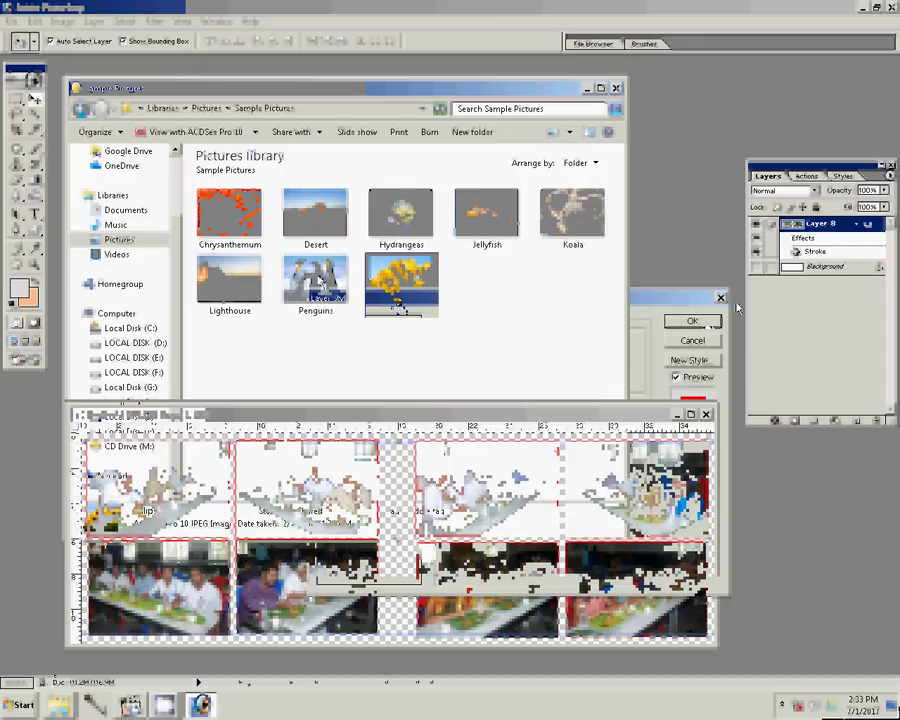
Open Lighthouse.jpg from Sample Pictures in Photoshop
{"action": "left_click", "coordinate": [210, 285]}
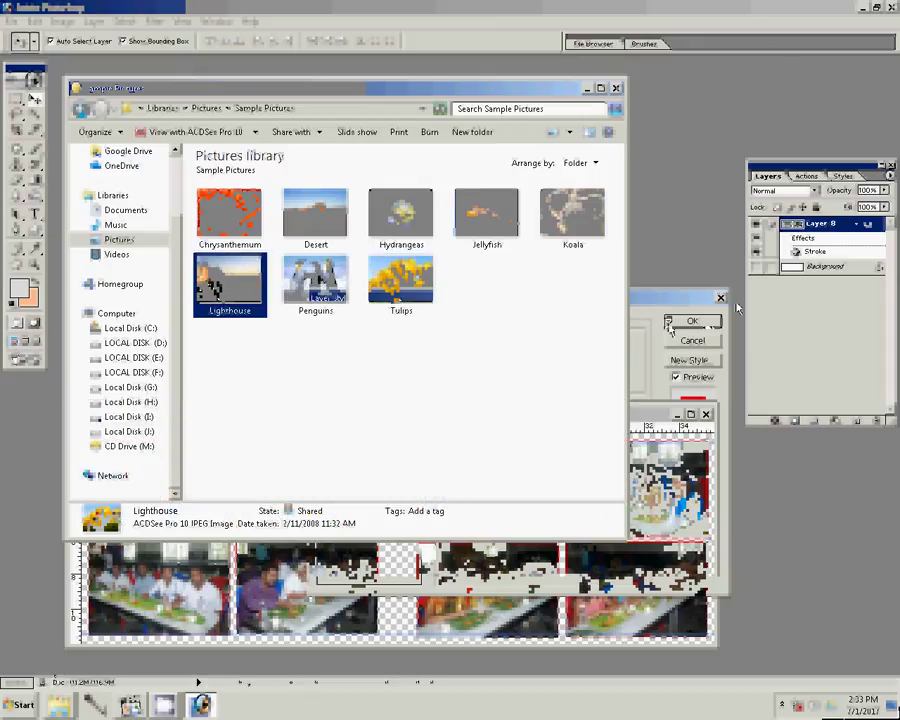
{"action": "left_click", "coordinate": [669, 325]}
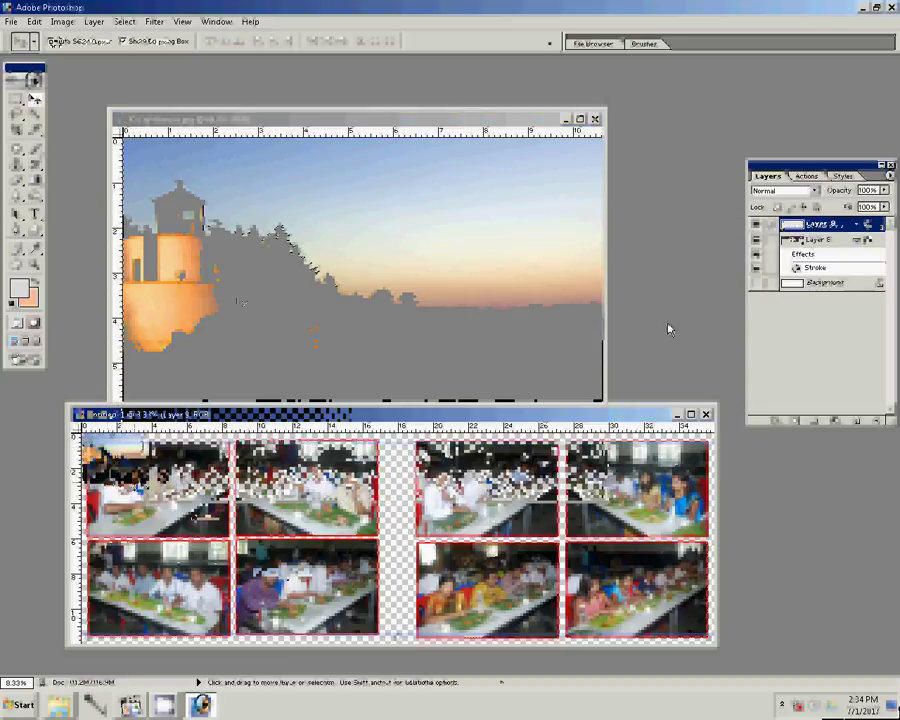
Scale the lighthouse to fill the collage's left half and duplicate it
{"action": "key", "text": "ctrl+t"}
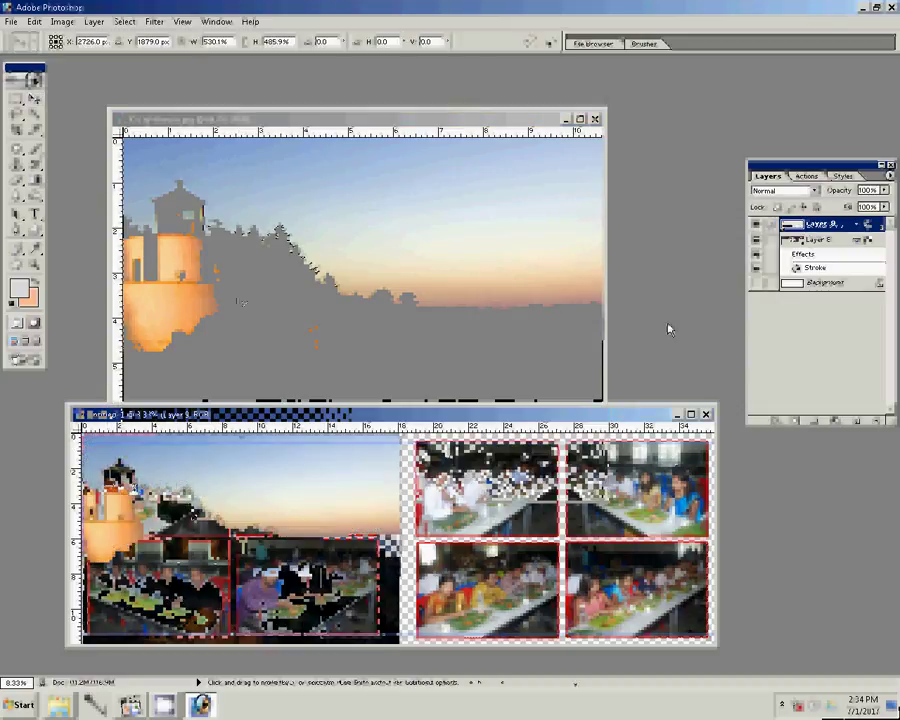
{"action": "key", "text": "Return"}
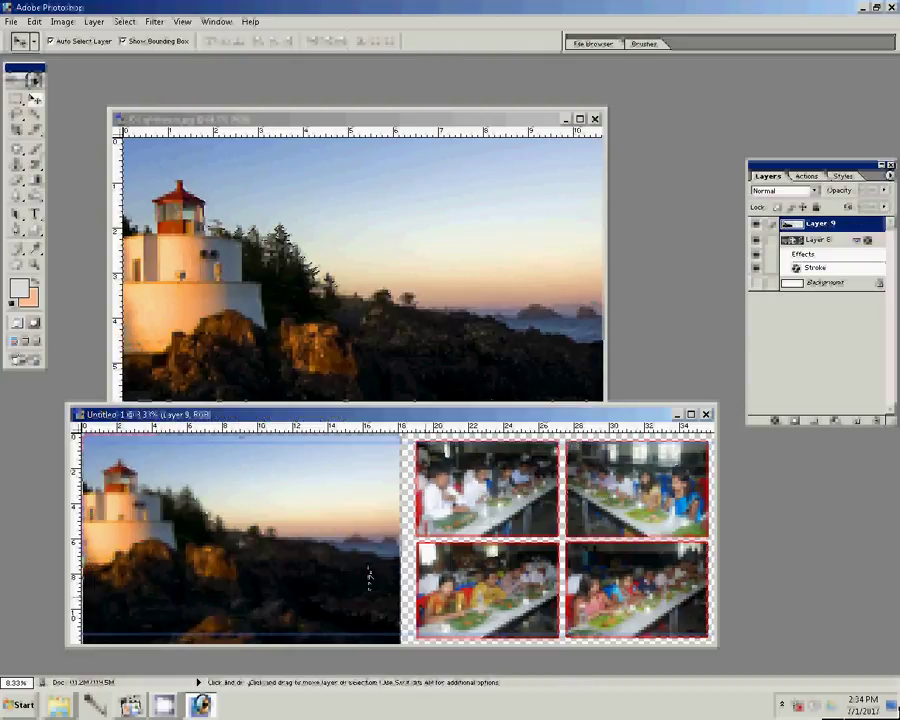
{"action": "key", "text": "ctrl+j"}
Flip the copy horizontally, merge both halves, and send the backdrop behind the photos
{"action": "key", "text": "ctrl+t"}
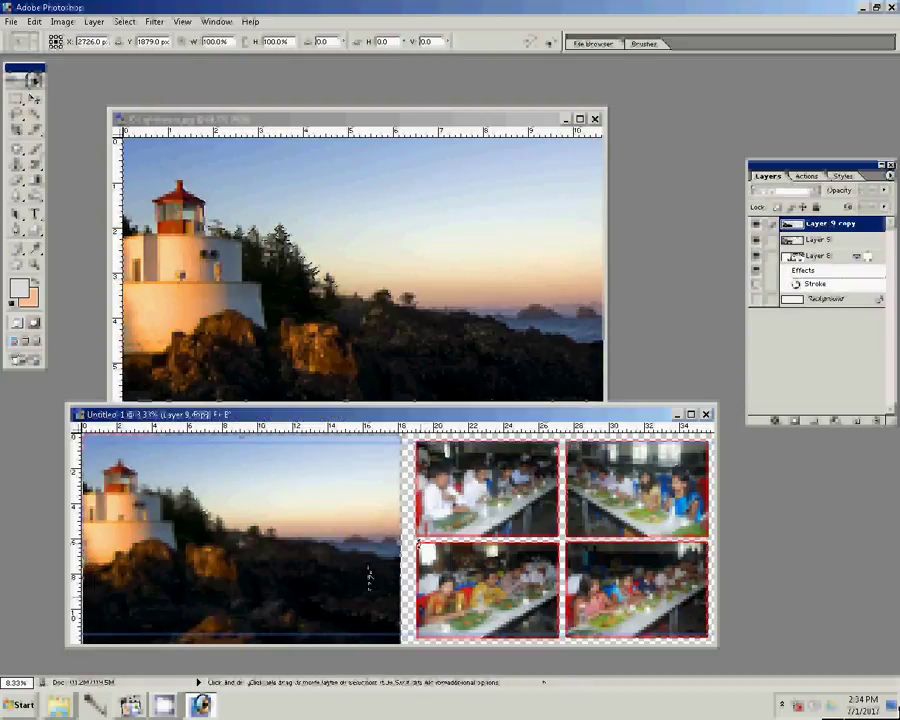
{"action": "right_click", "coordinate": [419, 544]}
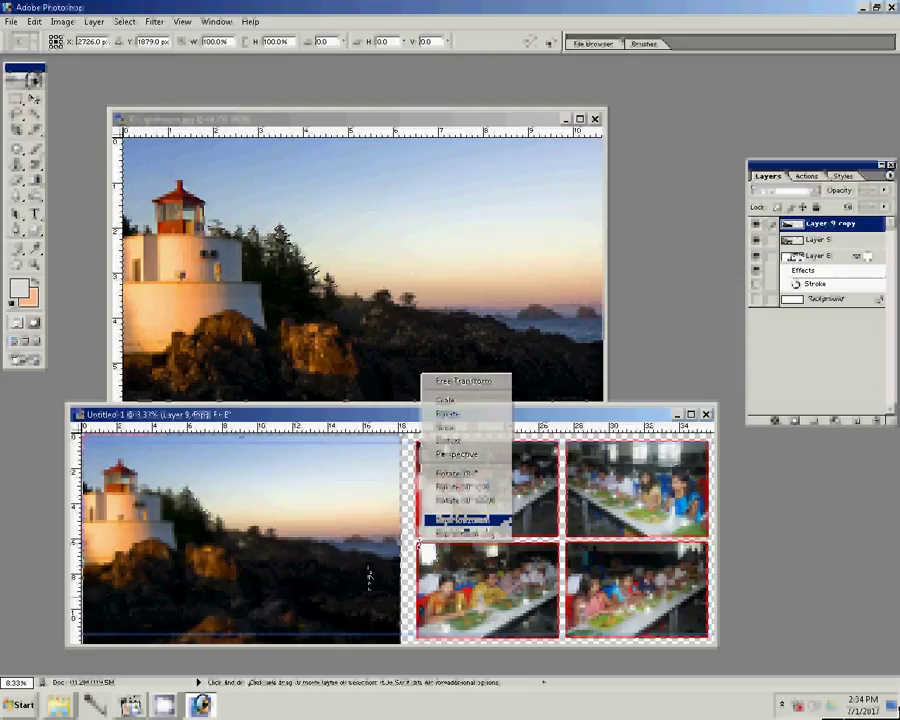
{"action": "left_click", "coordinate": [462, 520]}
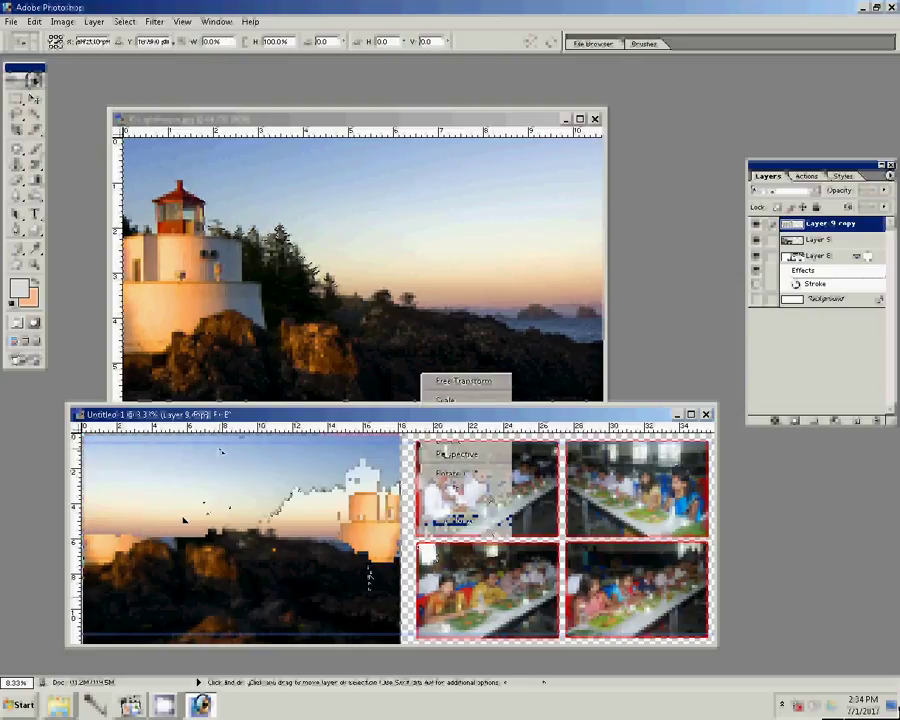
{"action": "key", "text": "Return"}
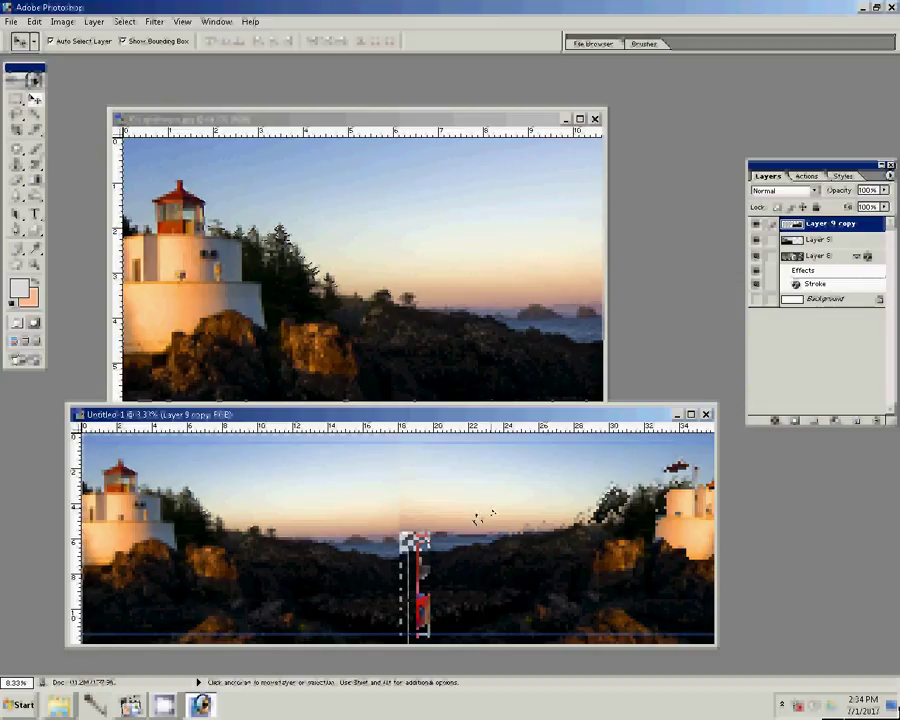
{"action": "key", "text": "ctrl+e"}
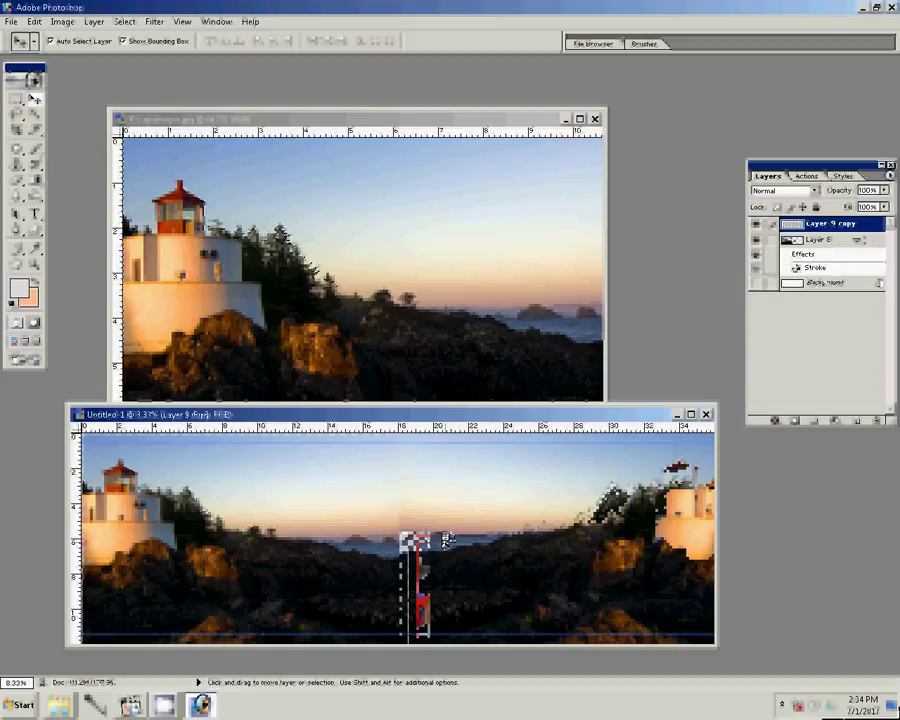
{"action": "key", "text": "ctrl+z"}
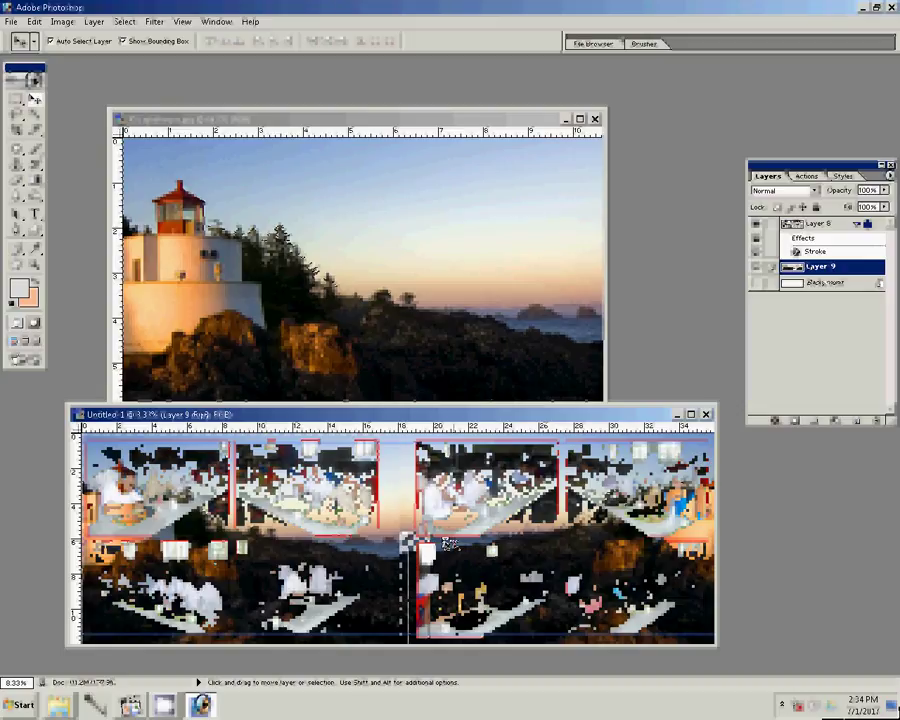
Save the collage as 173 in Photoshop PSD format
{"action": "key", "text": "ctrl+shift+s"}
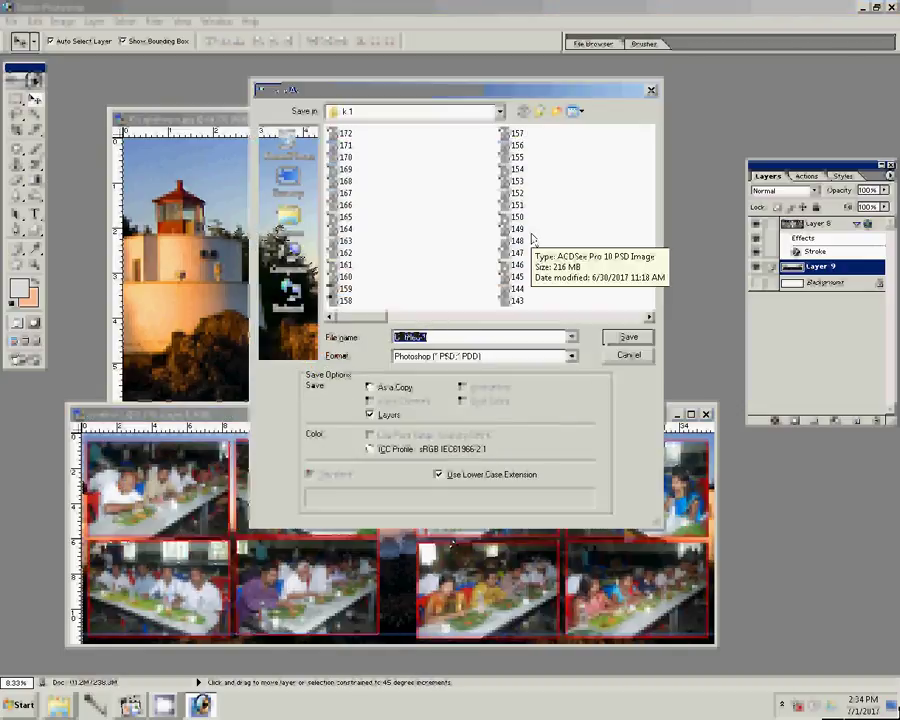
{"action": "type", "text": "1"}
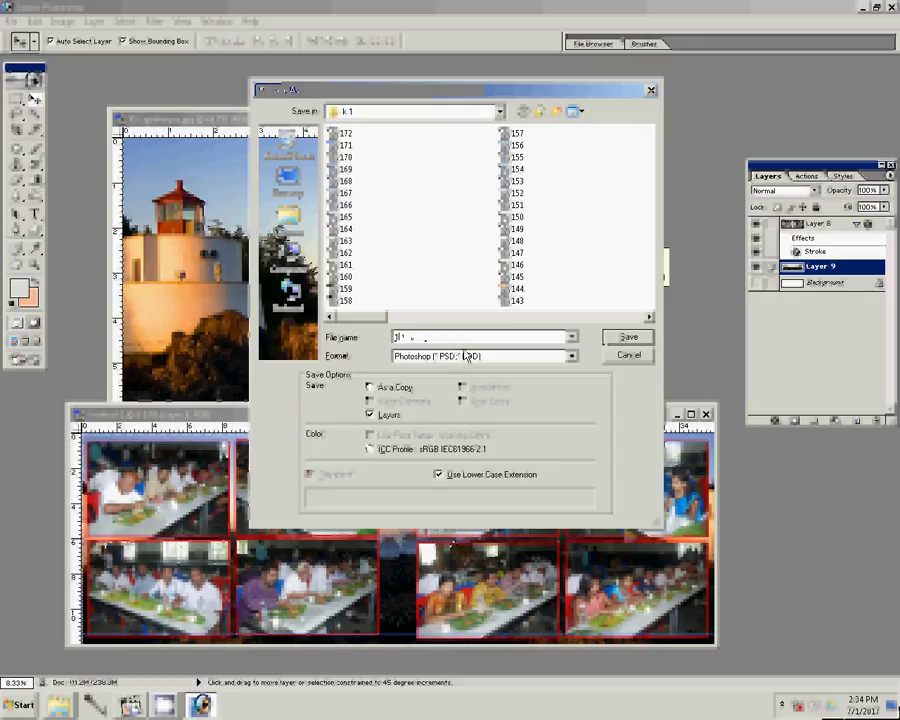
{"action": "type", "text": "73"}
{"action": "left_click", "coordinate": [619, 340]}
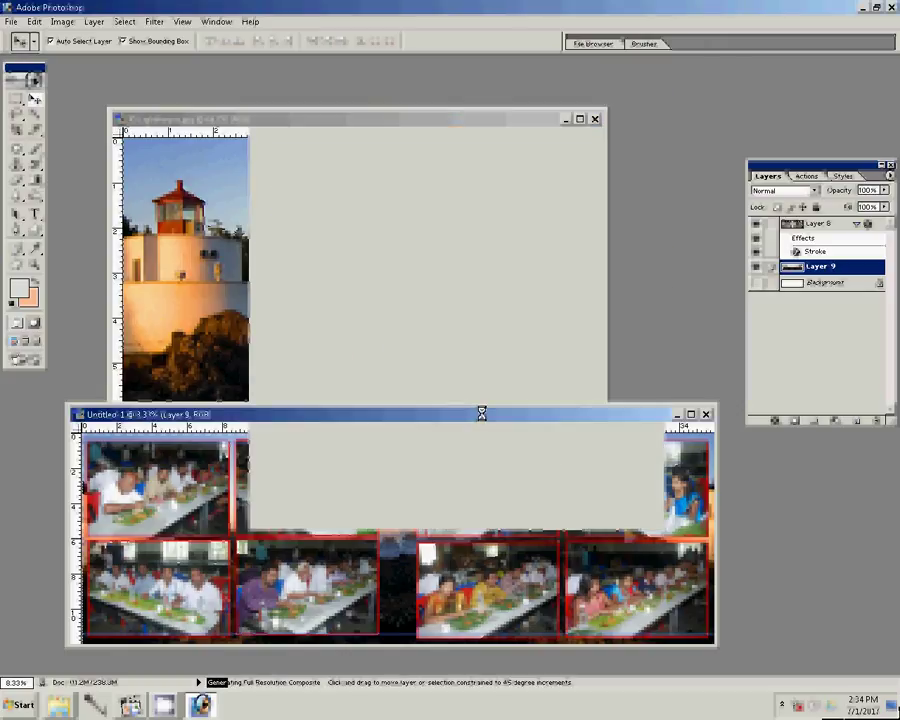